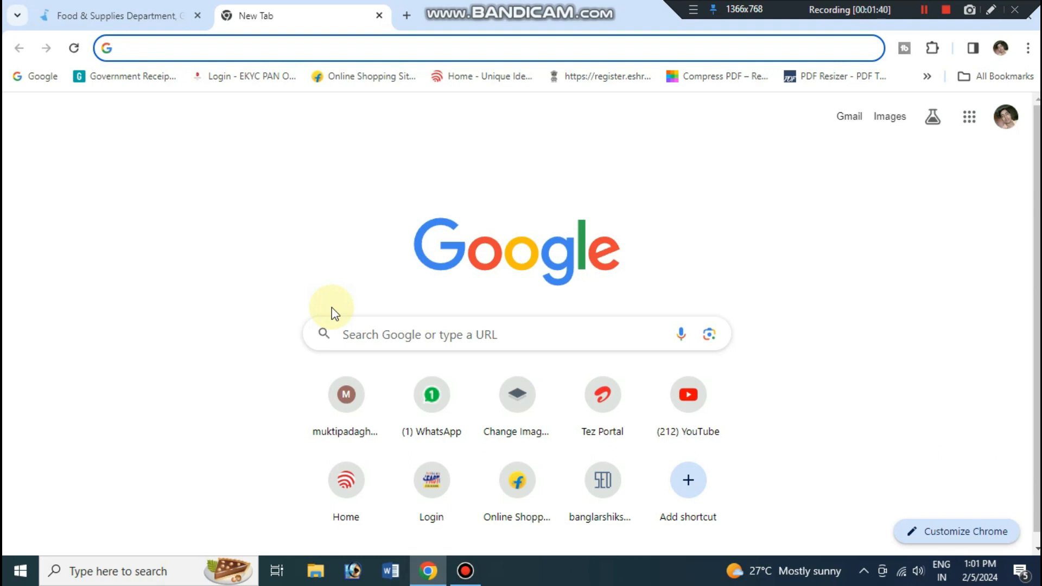
Search Google for 'digital ration card' and open the WBPDS DIGITAL CARD result
{"action": "type", "text": "1"}
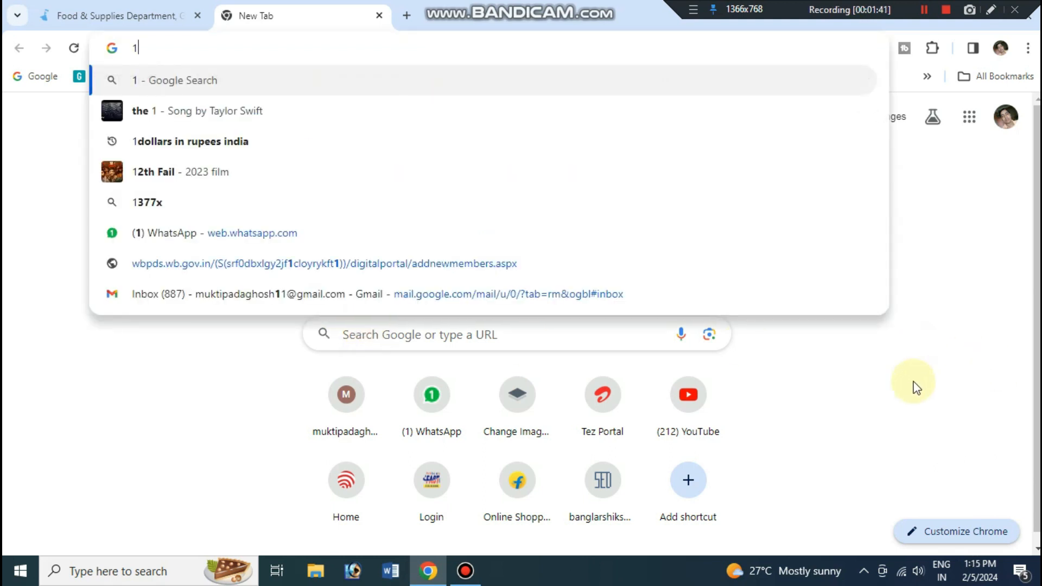
{"action": "left_click", "coordinate": [917, 387]}
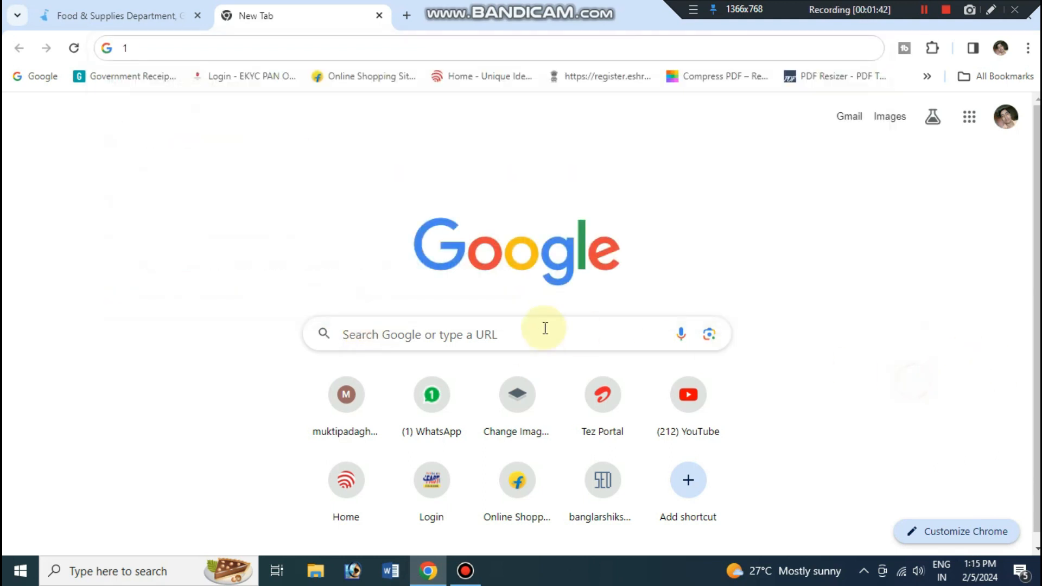
{"action": "left_click", "coordinate": [404, 334]}
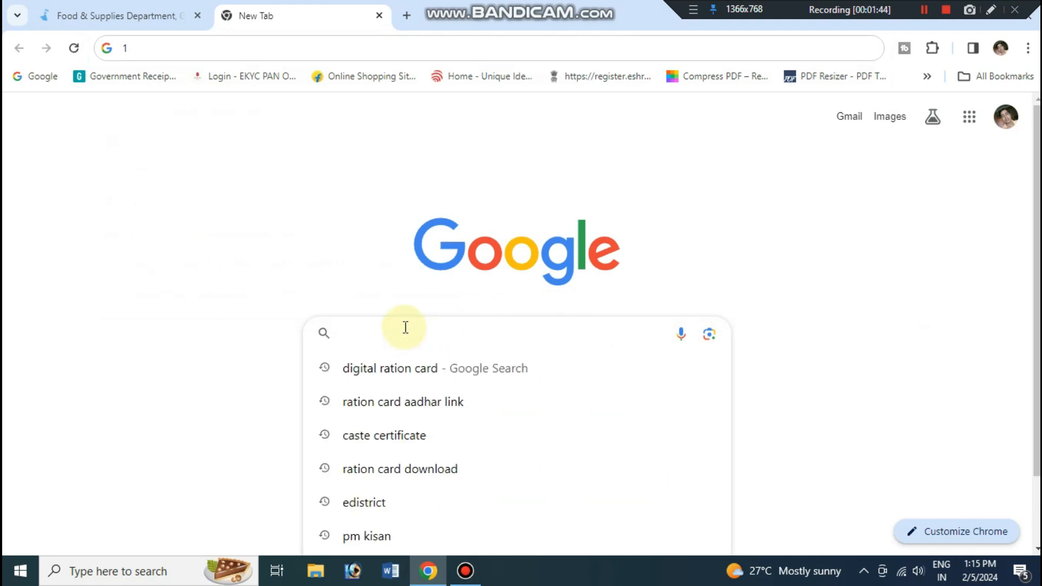
{"action": "left_click", "coordinate": [389, 373]}
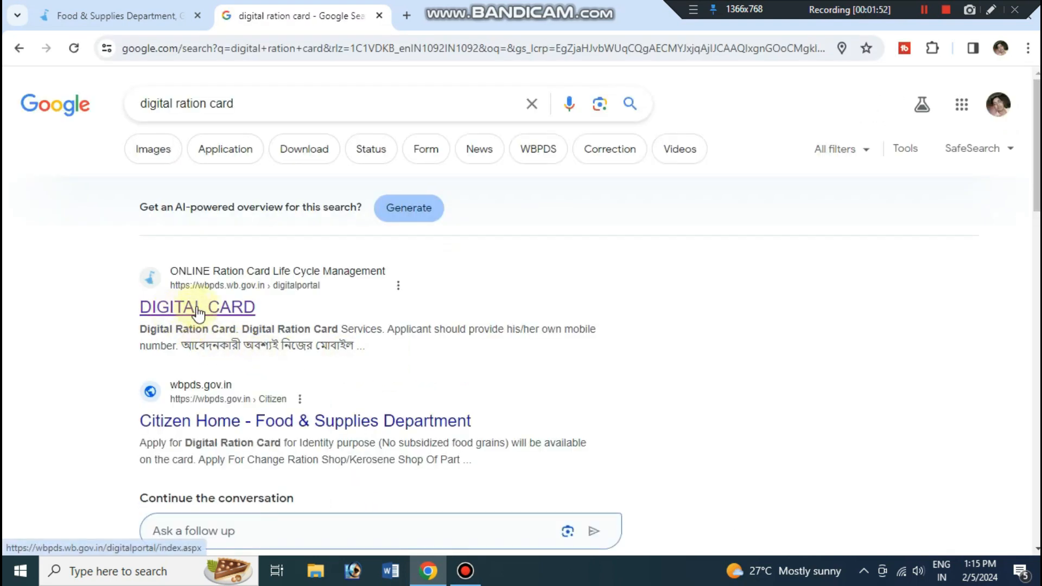
{"action": "left_click", "coordinate": [222, 307]}
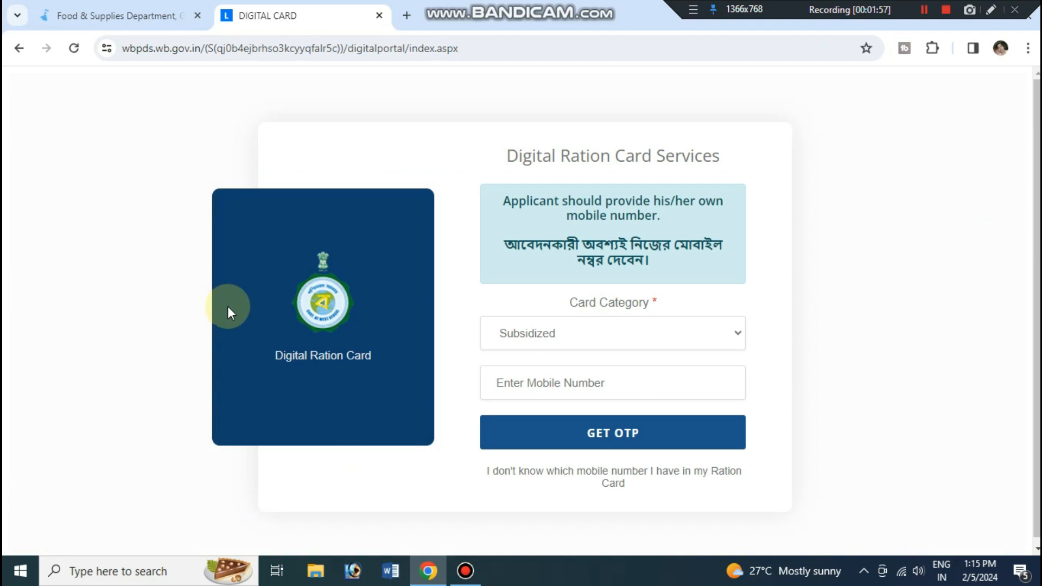
Sign in with the saved registered mobile number and the one-time password sent to it
{"action": "left_click", "coordinate": [520, 386]}
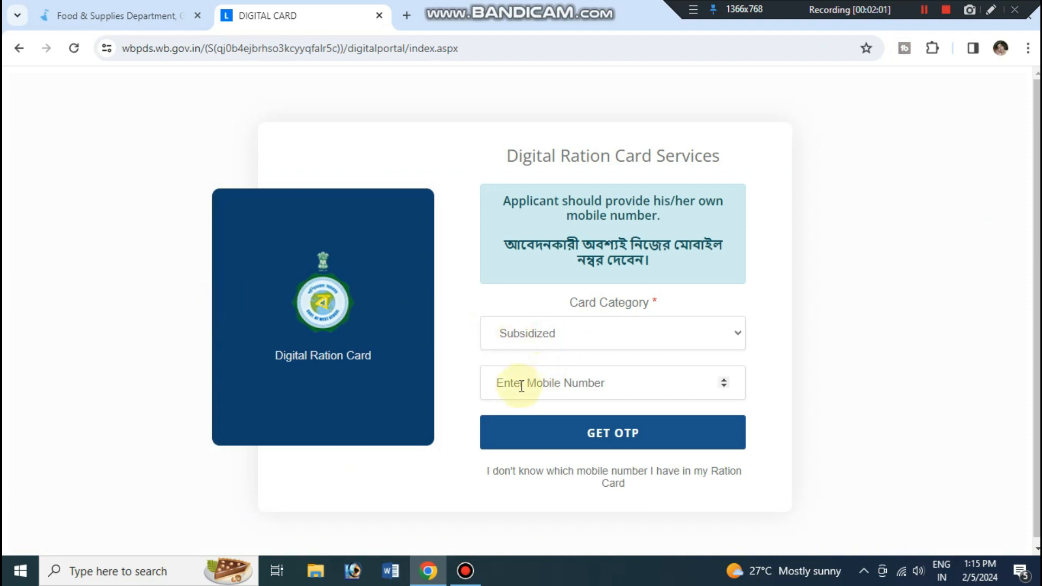
{"action": "key", "text": "ctrl+v"}
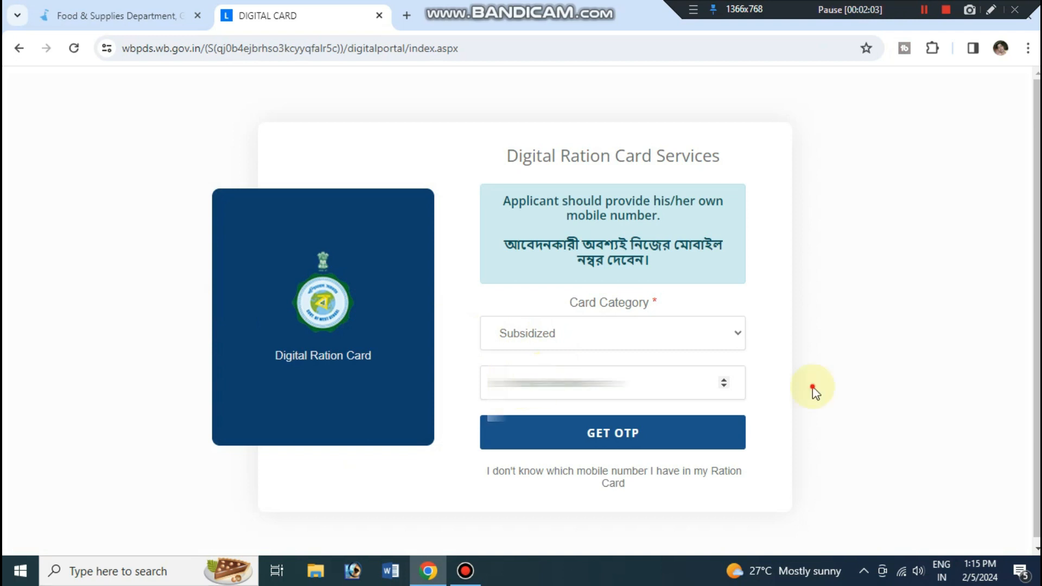
{"action": "left_click", "coordinate": [548, 422]}
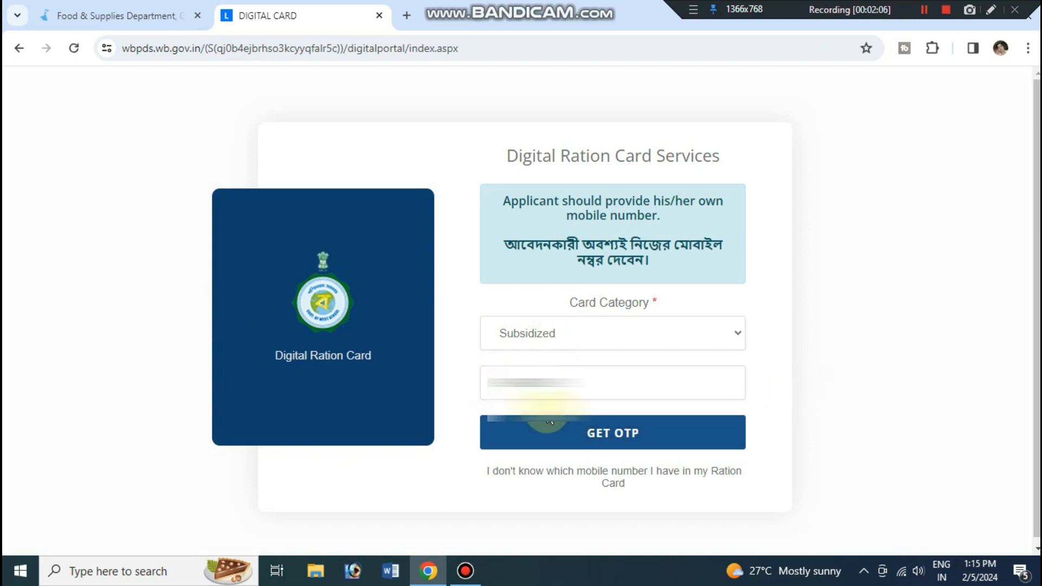
{"action": "left_click", "coordinate": [598, 434]}
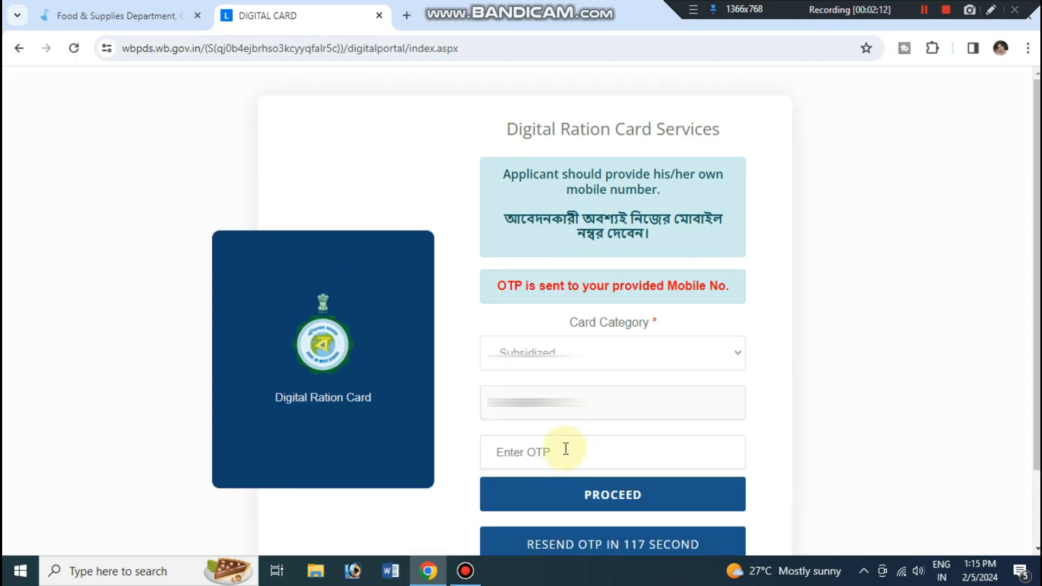
{"action": "left_click", "coordinate": [565, 448]}
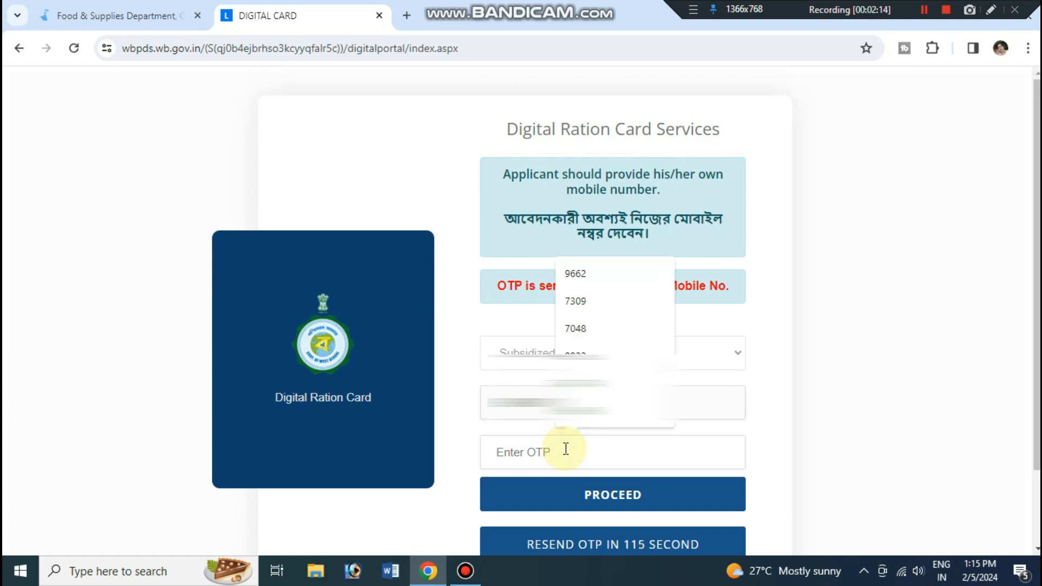
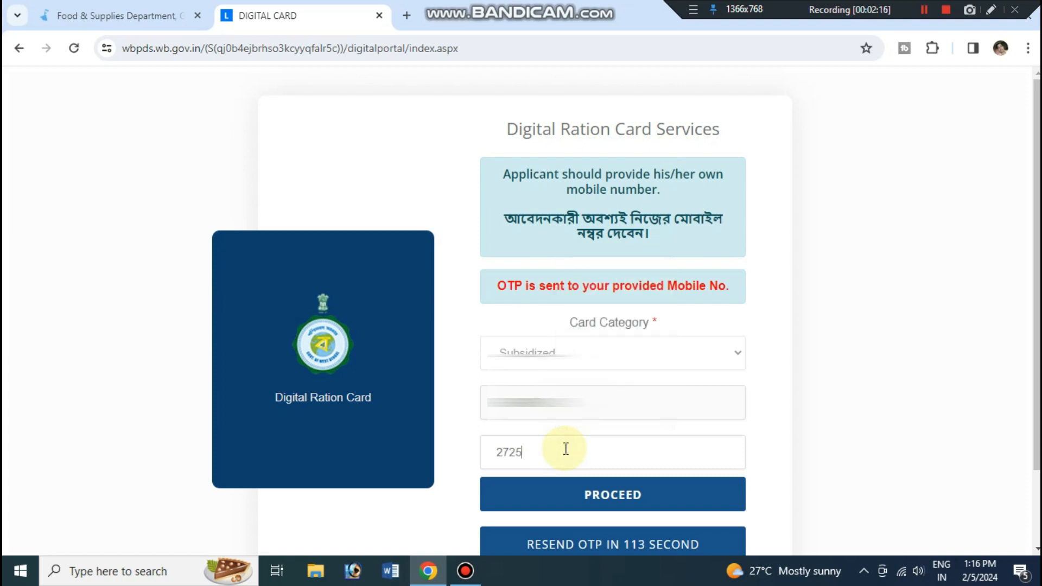
{"action": "left_click", "coordinate": [609, 495]}
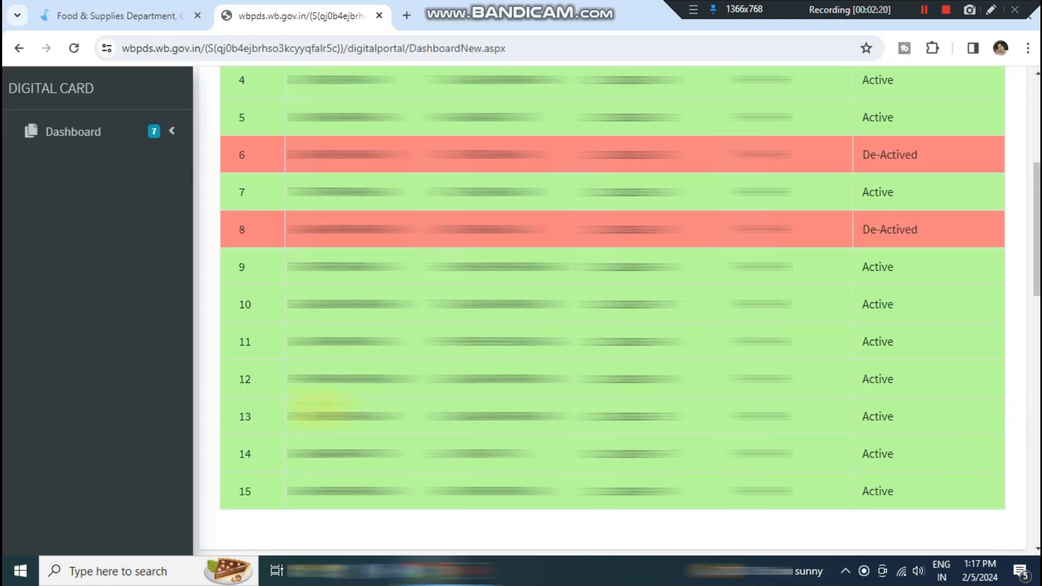
Open the Apply For FORM-14 card's Check Status page from further down the dashboard
{"action": "scroll", "coordinate": [242, 253], "scroll_direction": "down", "scroll_amount": 3}
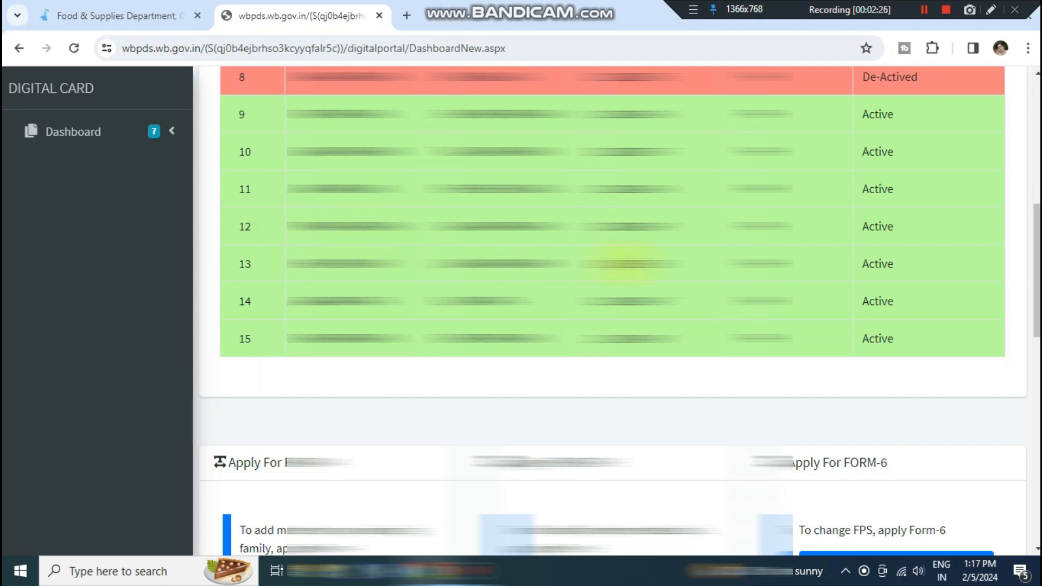
{"action": "scroll", "coordinate": [567, 302], "scroll_direction": "down", "scroll_amount": 2}
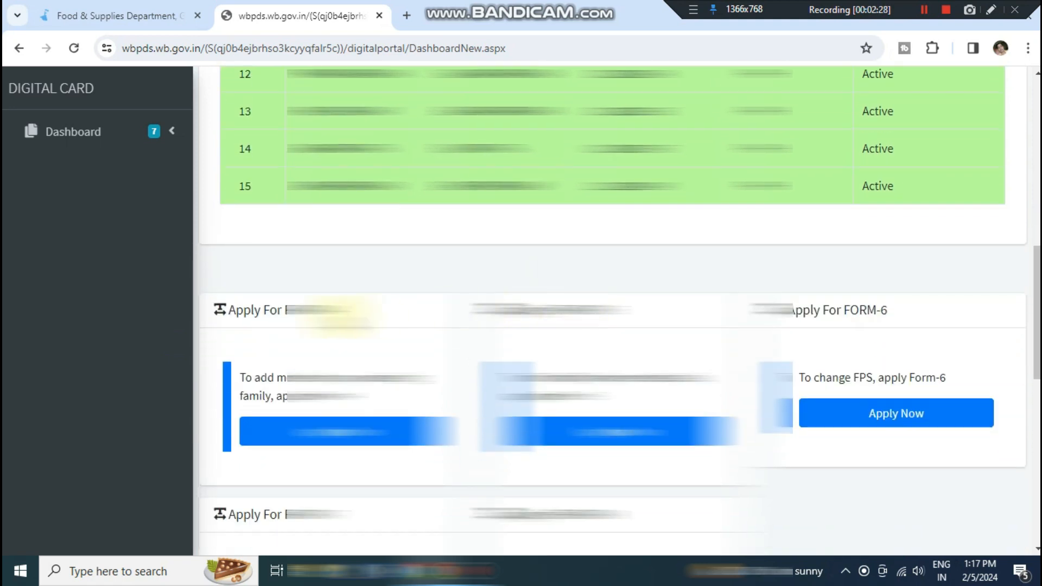
{"action": "scroll", "coordinate": [575, 320], "scroll_direction": "down", "scroll_amount": 2}
{"action": "scroll", "coordinate": [597, 336], "scroll_direction": "down", "scroll_amount": 2}
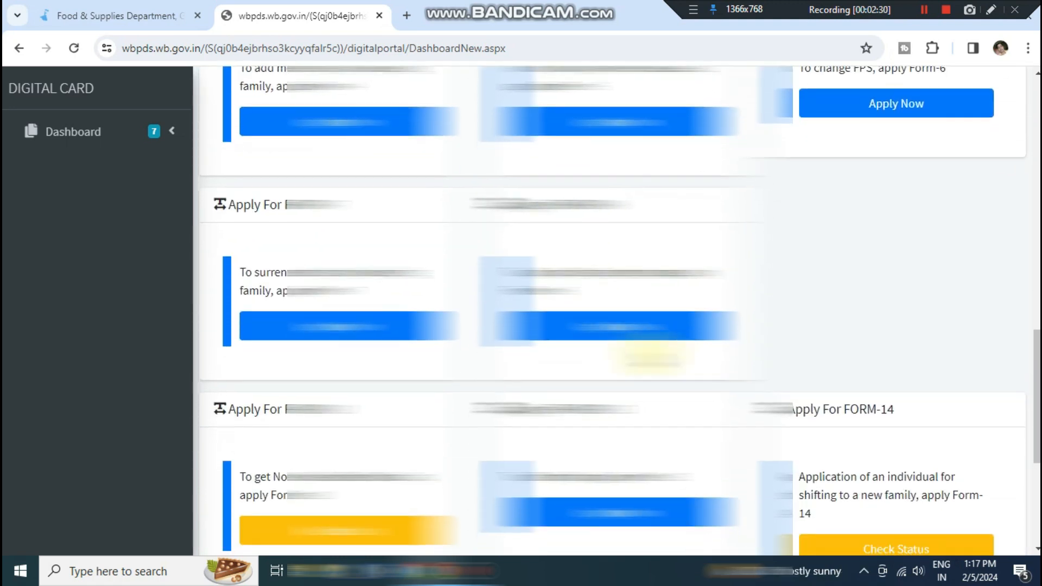
{"action": "scroll", "coordinate": [679, 364], "scroll_direction": "down", "scroll_amount": 1}
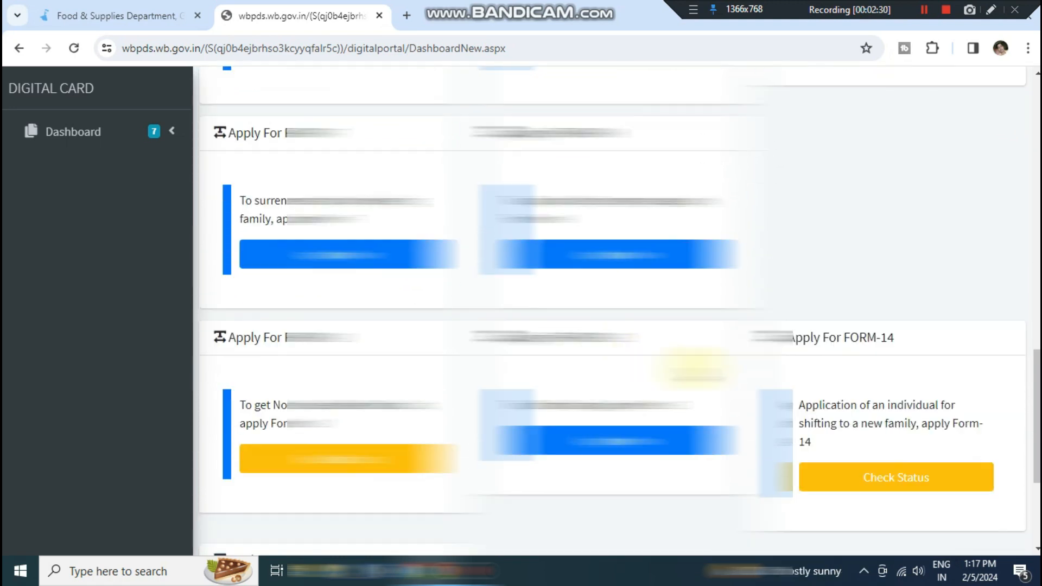
{"action": "left_click", "coordinate": [907, 489]}
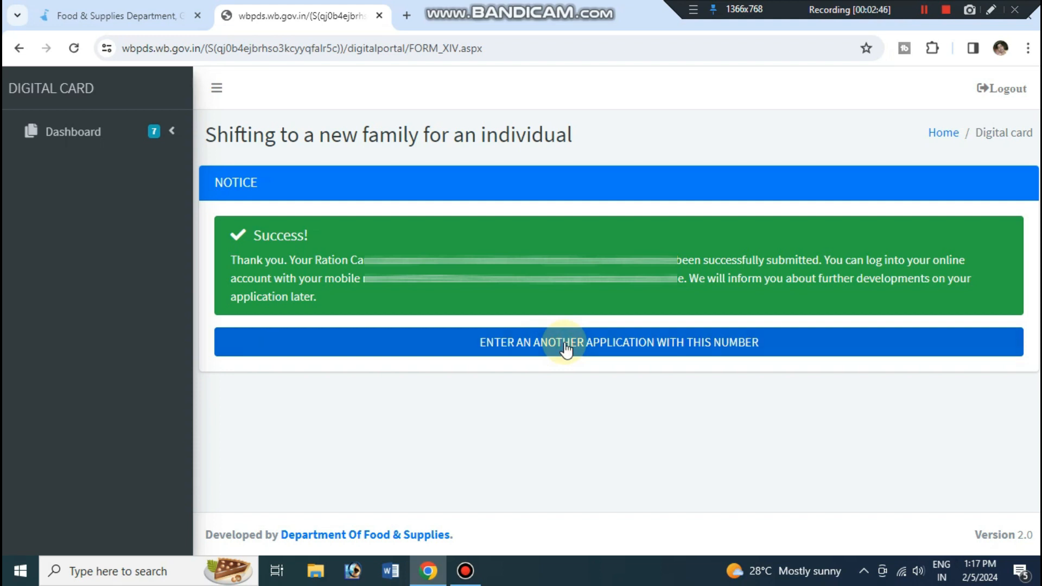
Start another Form-14 application with this number, select member 14, and proceed
{"action": "left_click", "coordinate": [566, 344]}
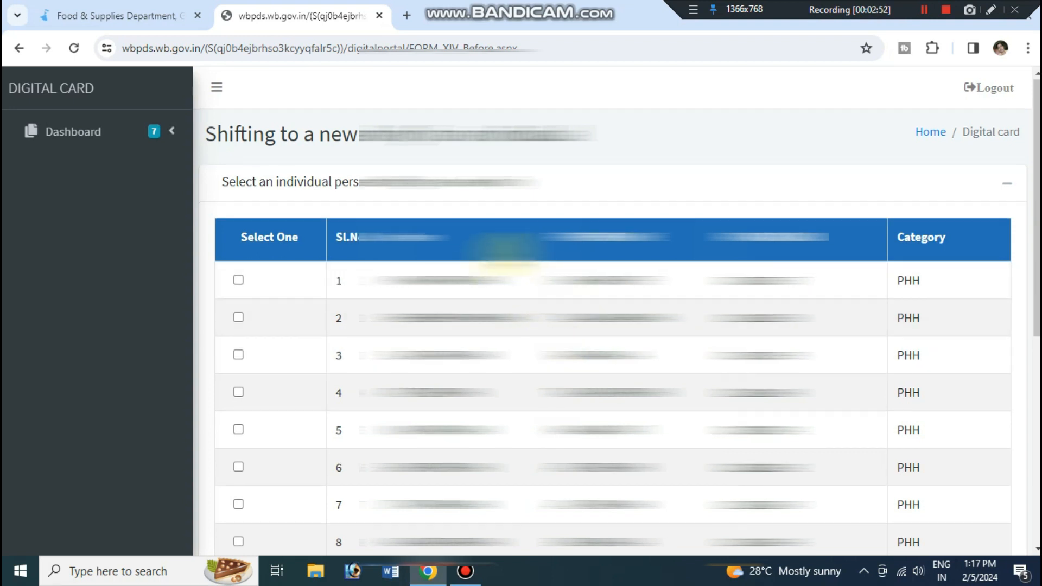
{"action": "scroll", "coordinate": [499, 255], "scroll_direction": "down", "scroll_amount": 1}
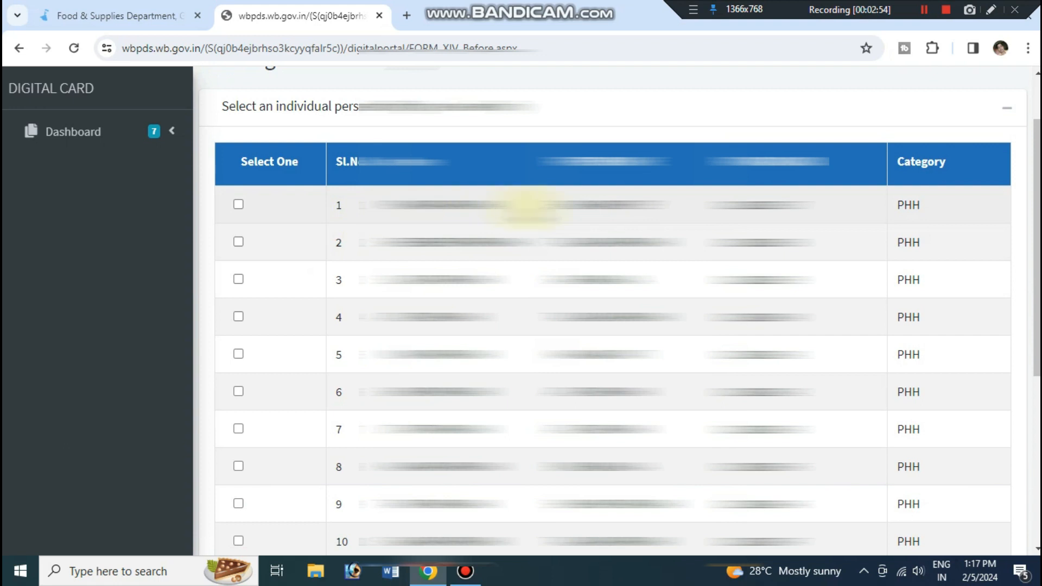
{"action": "scroll", "coordinate": [570, 253], "scroll_direction": "down", "scroll_amount": 1}
{"action": "scroll", "coordinate": [570, 255], "scroll_direction": "down", "scroll_amount": 3}
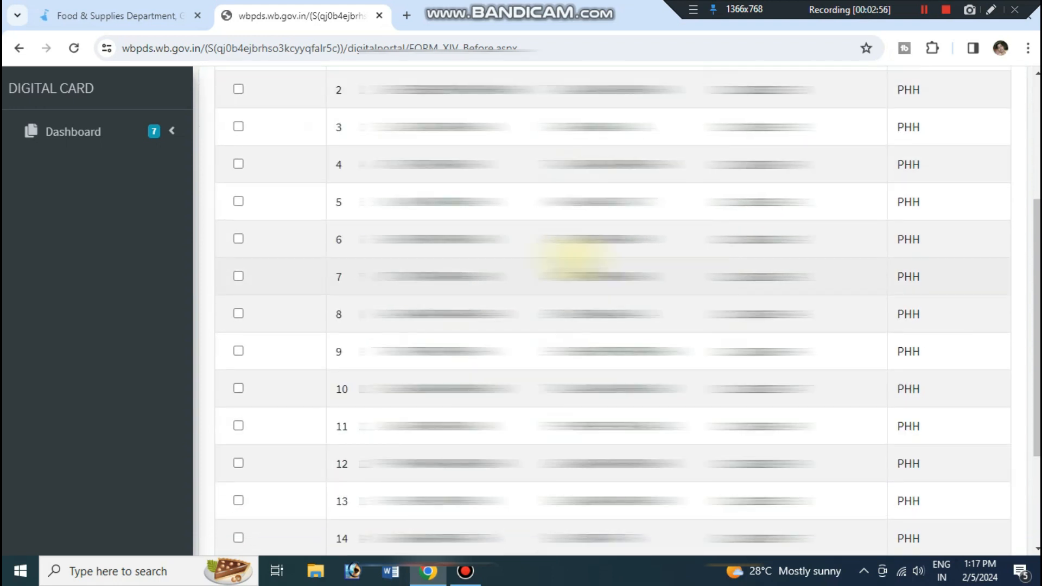
{"action": "scroll", "coordinate": [570, 262], "scroll_direction": "down", "scroll_amount": 1}
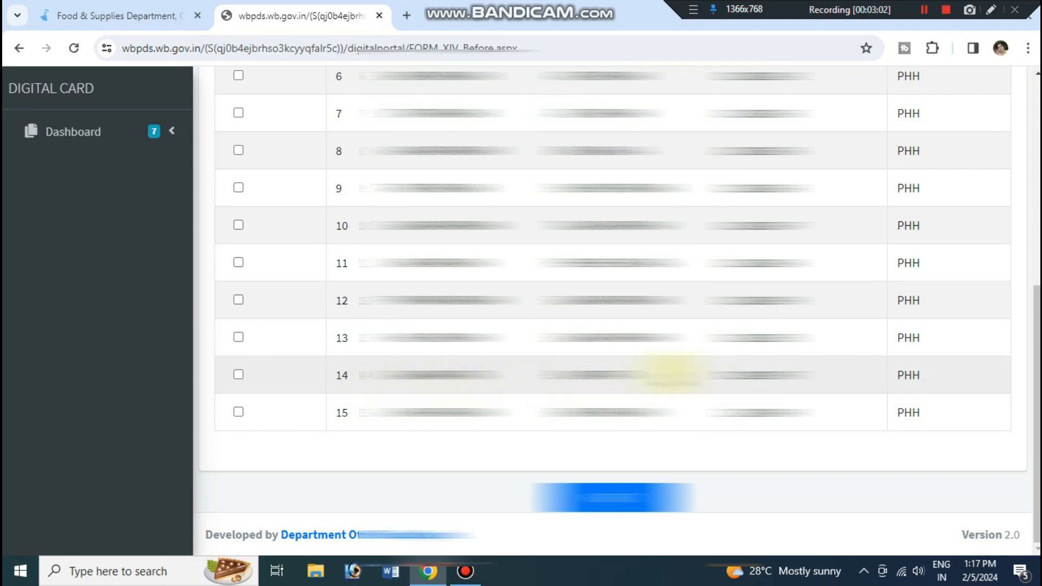
{"action": "left_click", "coordinate": [239, 375]}
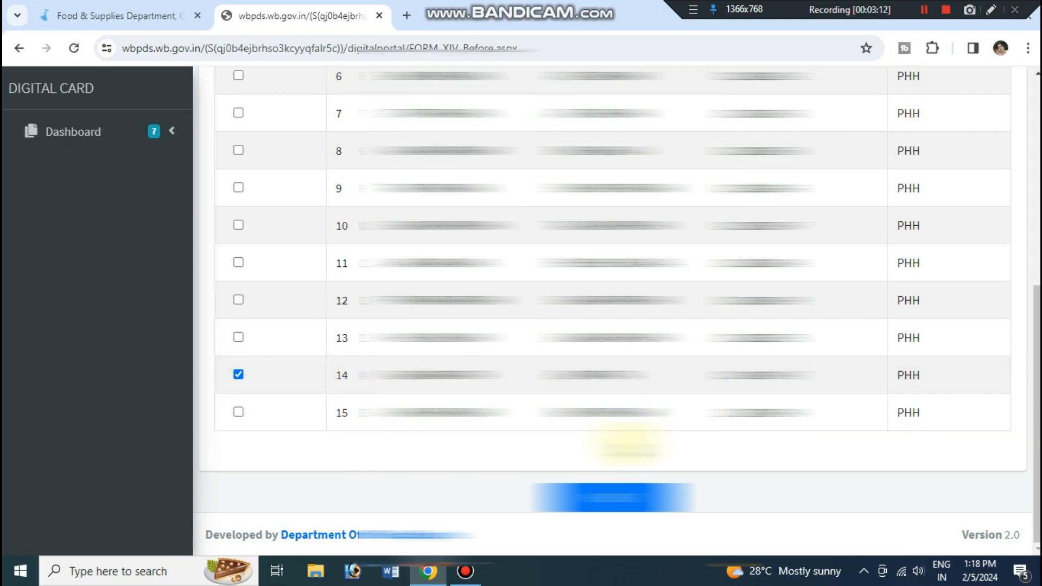
{"action": "left_click", "coordinate": [627, 494]}
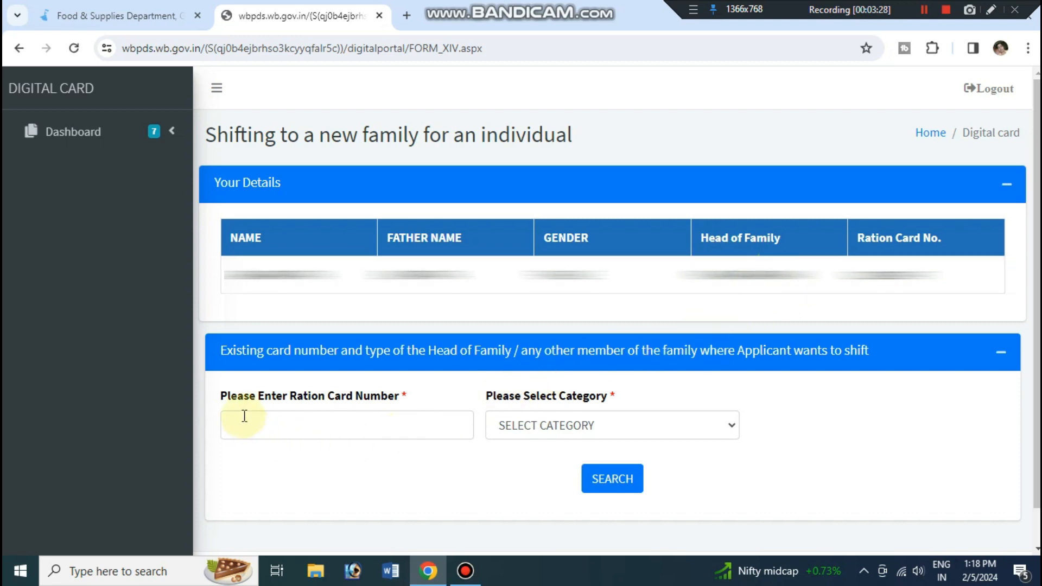
Look up the destination family's ration card under category SPHH, review its members, and continue
{"action": "left_click", "coordinate": [274, 416]}
{"action": "key", "text": "ctrl+v"}
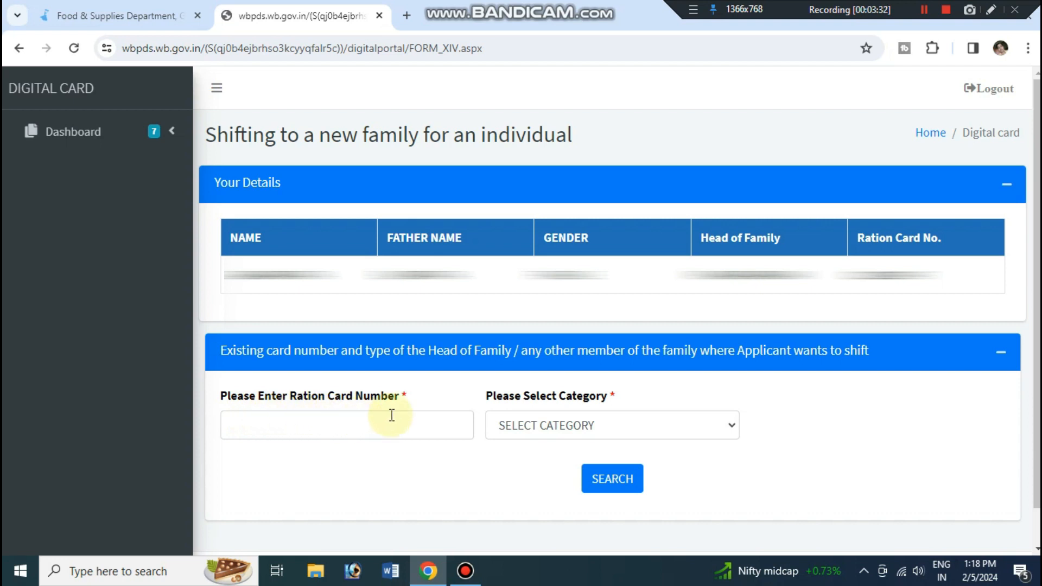
{"action": "left_click", "coordinate": [335, 417]}
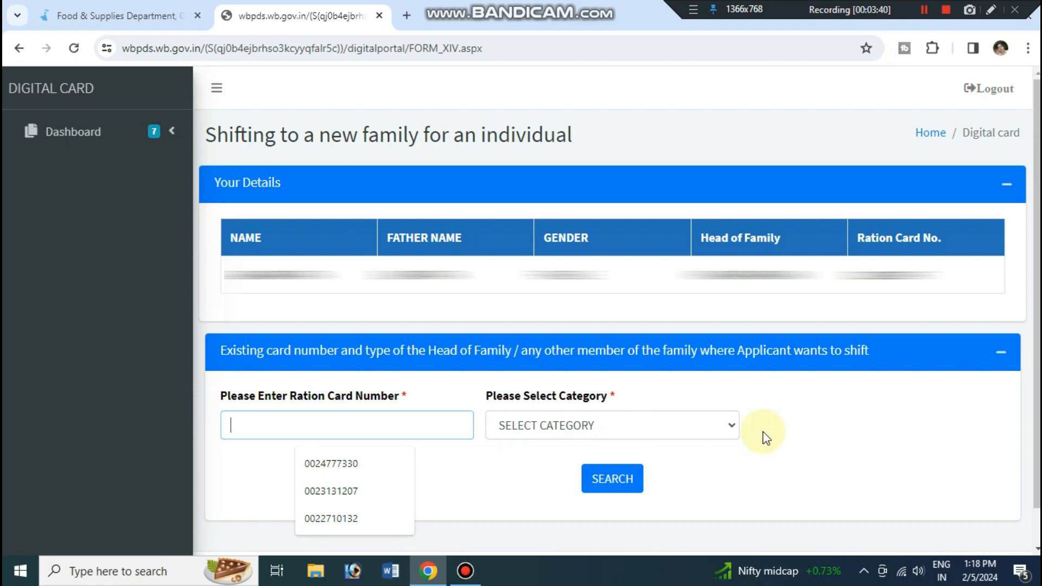
{"action": "left_click", "coordinate": [833, 445]}
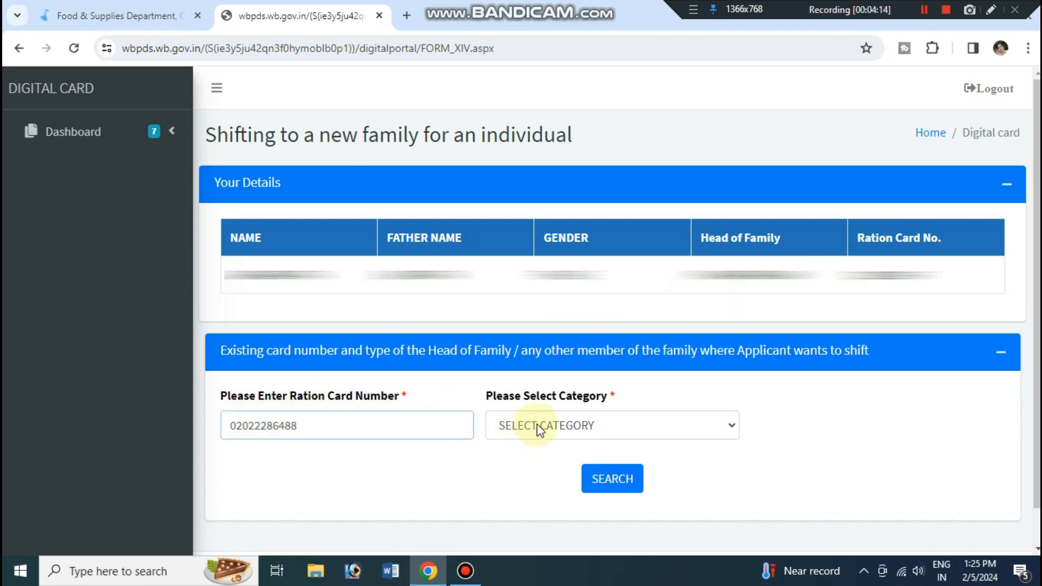
{"action": "left_click", "coordinate": [536, 426]}
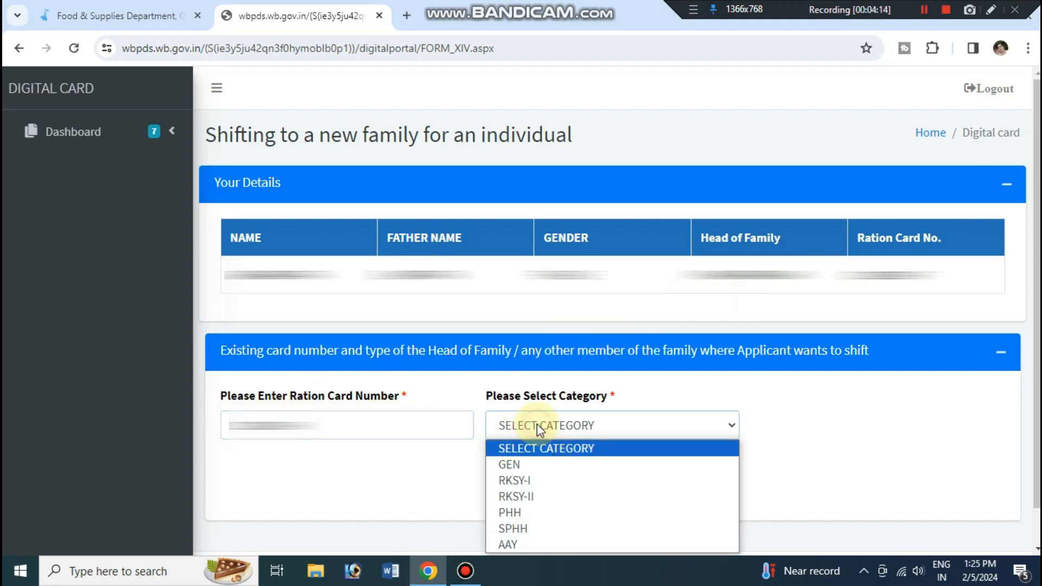
{"action": "left_click", "coordinate": [516, 528]}
{"action": "left_click", "coordinate": [604, 481]}
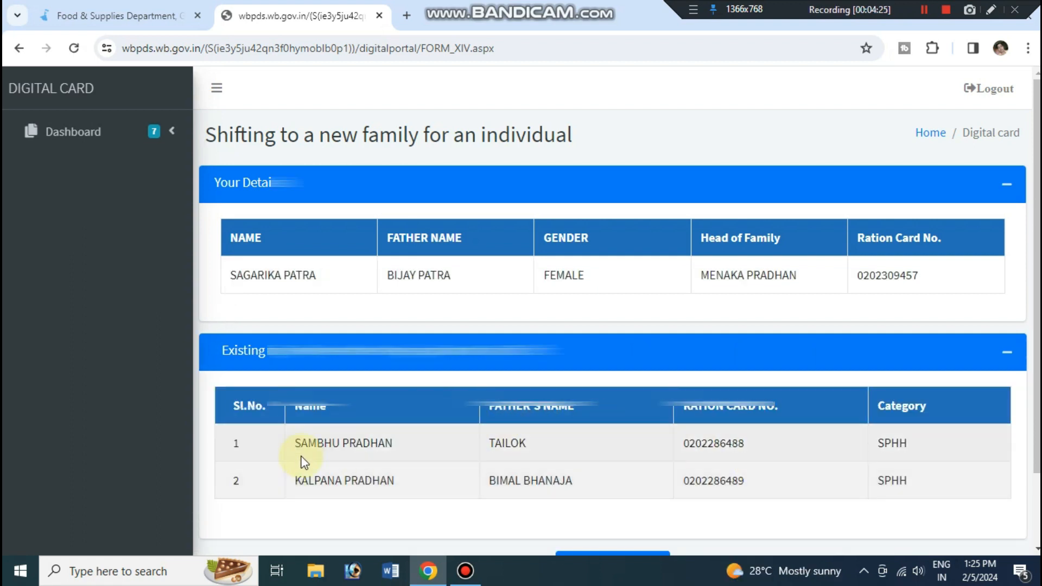
{"action": "scroll", "coordinate": [293, 456], "scroll_direction": "down", "scroll_amount": 2}
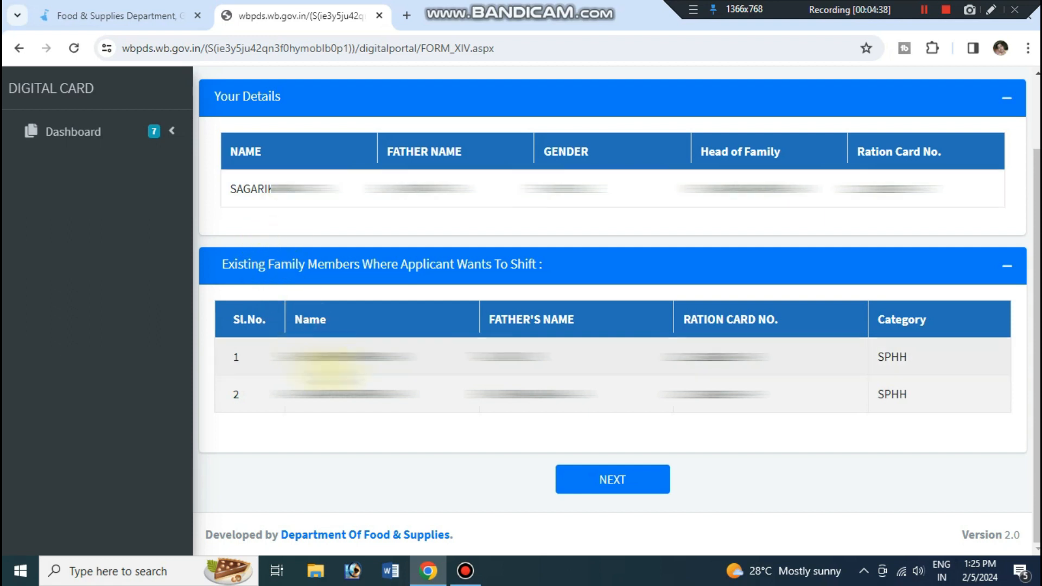
{"action": "left_click", "coordinate": [613, 482]}
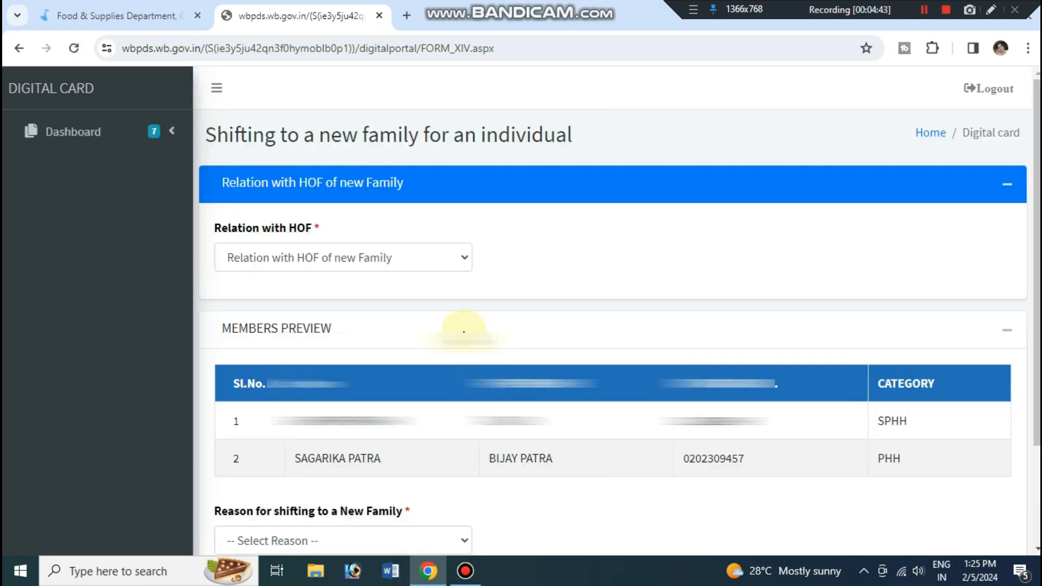
Set relation with HOF to DAUGHTER-IN-LAW and reason to 'Separate Family Created By Mistake For Child'
{"action": "scroll", "coordinate": [490, 289], "scroll_direction": "down", "scroll_amount": 2}
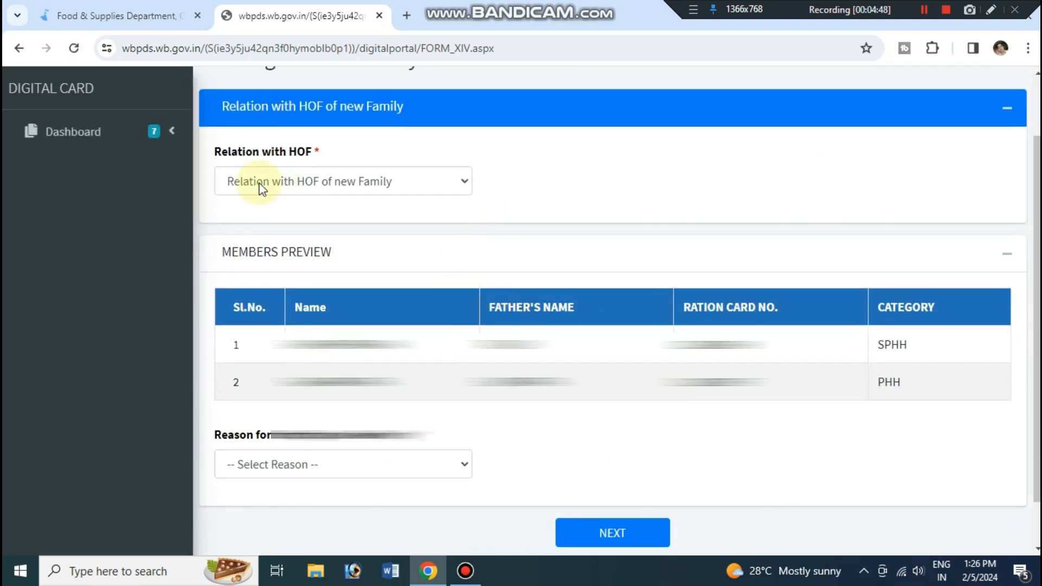
{"action": "left_click", "coordinate": [456, 183]}
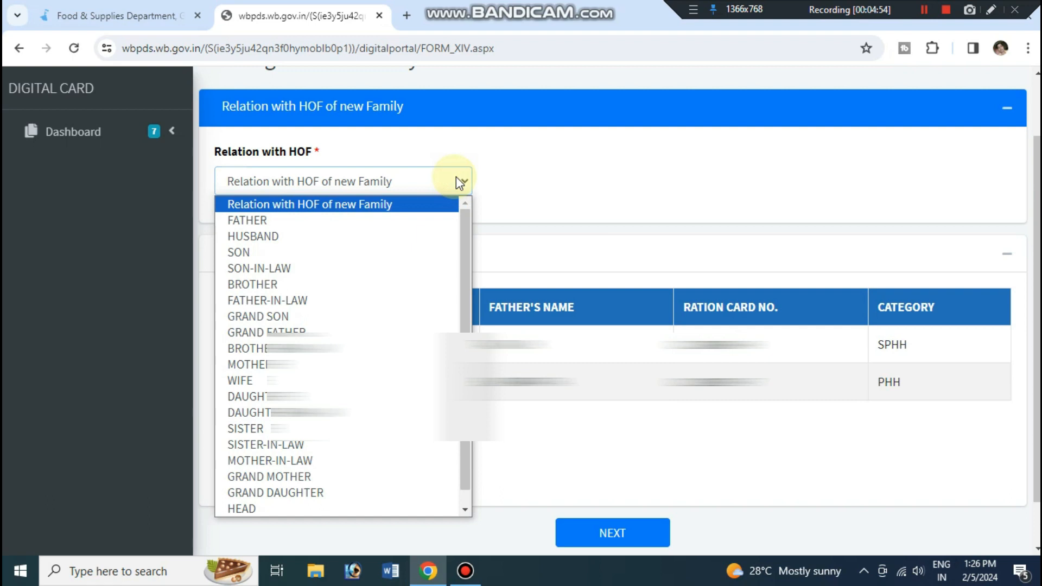
{"action": "left_click", "coordinate": [259, 413]}
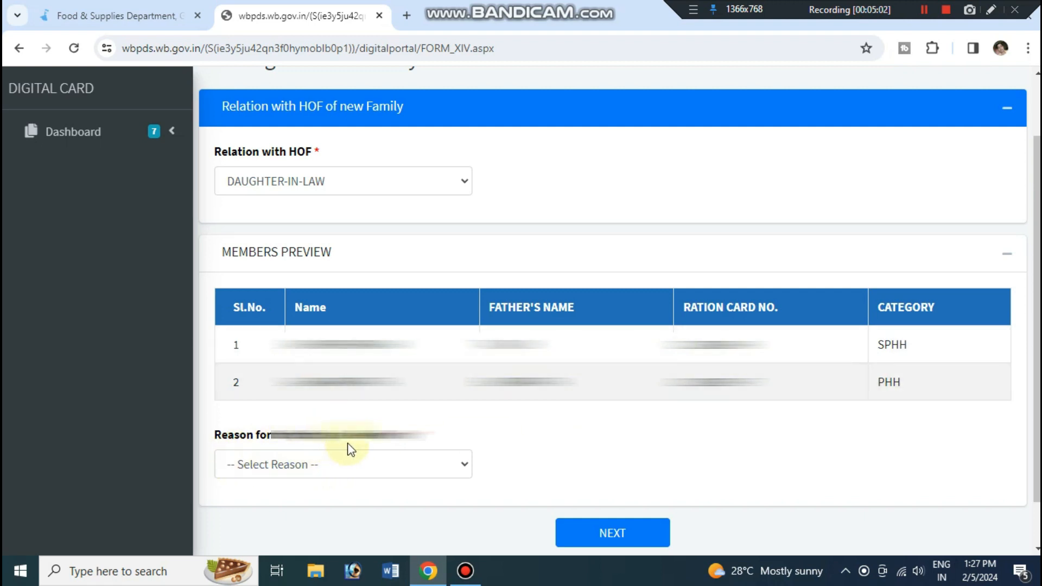
{"action": "left_click", "coordinate": [461, 468]}
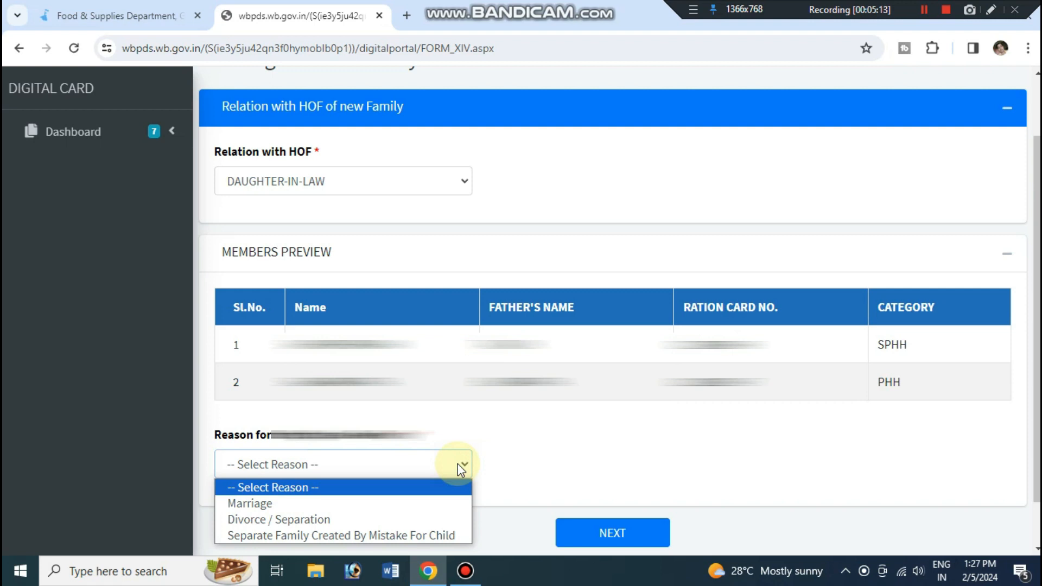
{"action": "scroll", "coordinate": [488, 451], "scroll_direction": "down", "scroll_amount": 1}
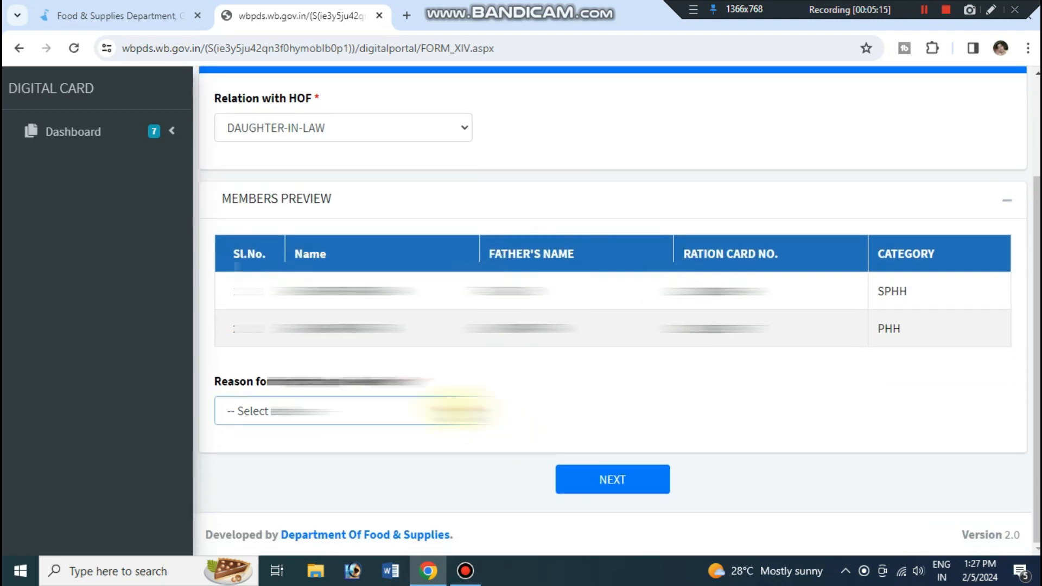
{"action": "left_click", "coordinate": [460, 411]}
{"action": "left_click", "coordinate": [287, 482]}
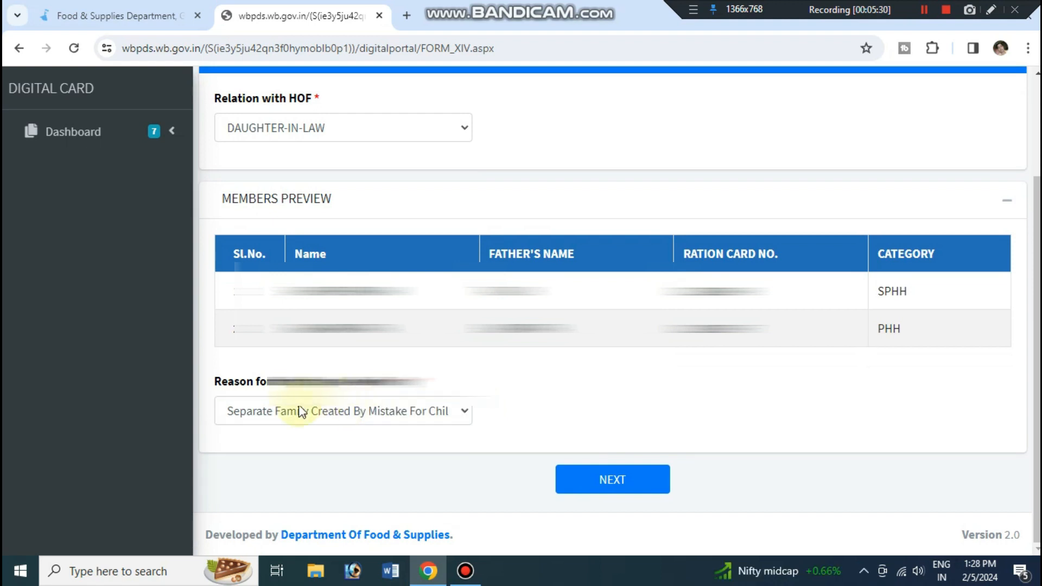
{"action": "left_click", "coordinate": [623, 480]}
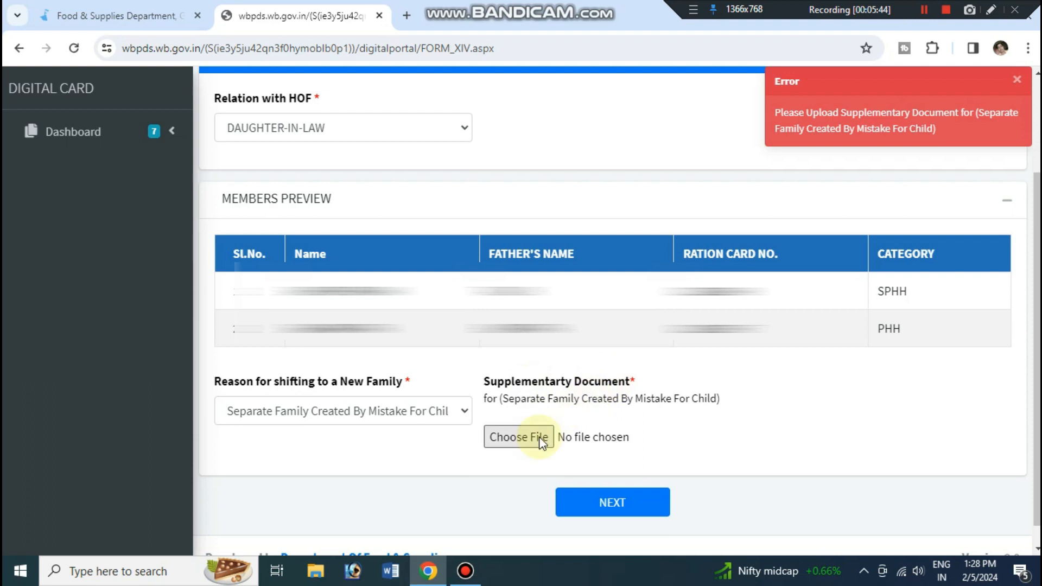
Upload img588.pdf as the supplementary document and continue to confirmation
{"action": "left_click", "coordinate": [518, 441]}
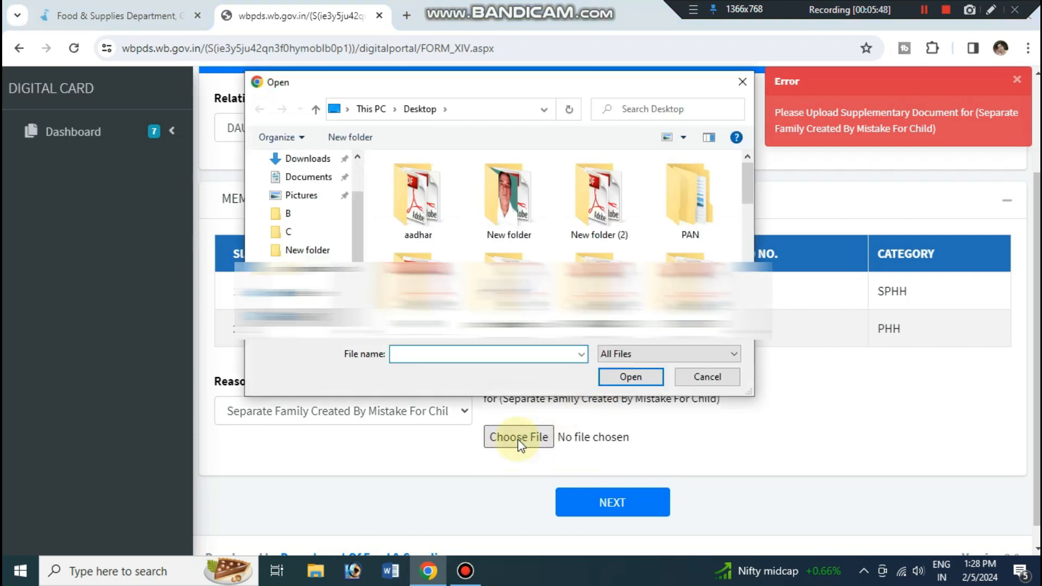
{"action": "key", "text": "Escape"}
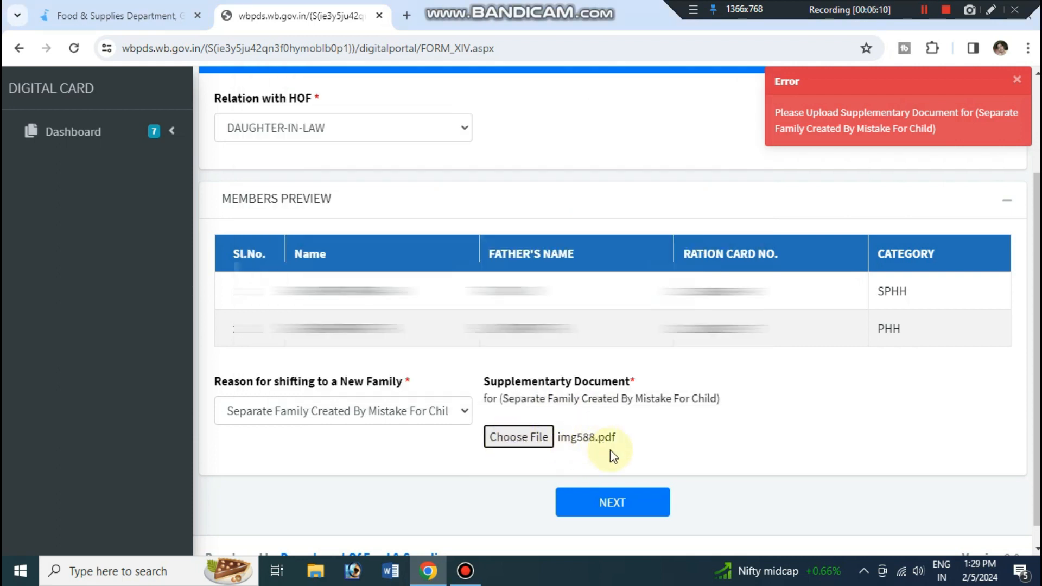
{"action": "left_click", "coordinate": [623, 504]}
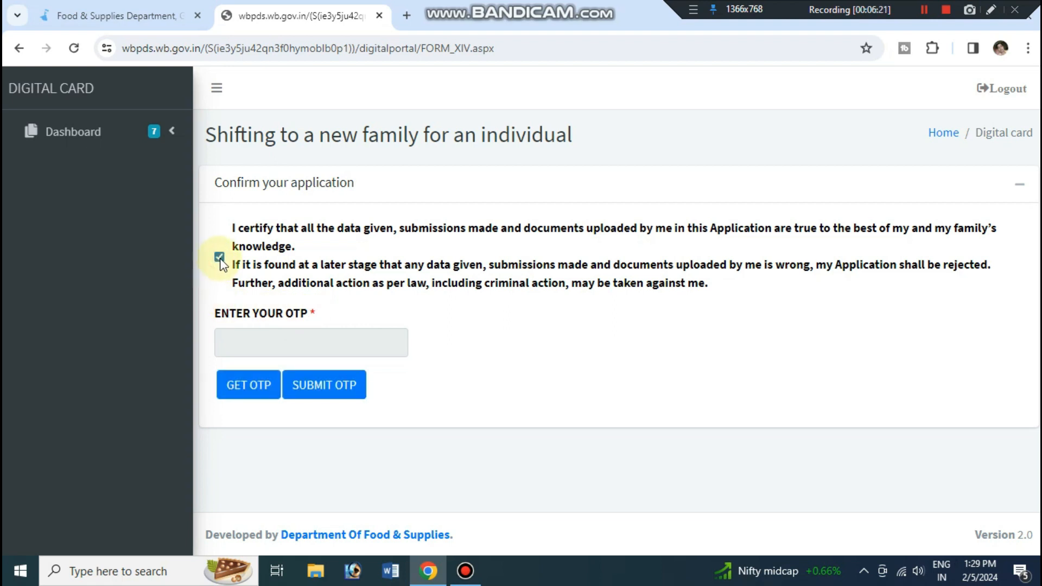
Request a verification OTP, enter the received code, and submit the application
{"action": "left_click", "coordinate": [249, 391]}
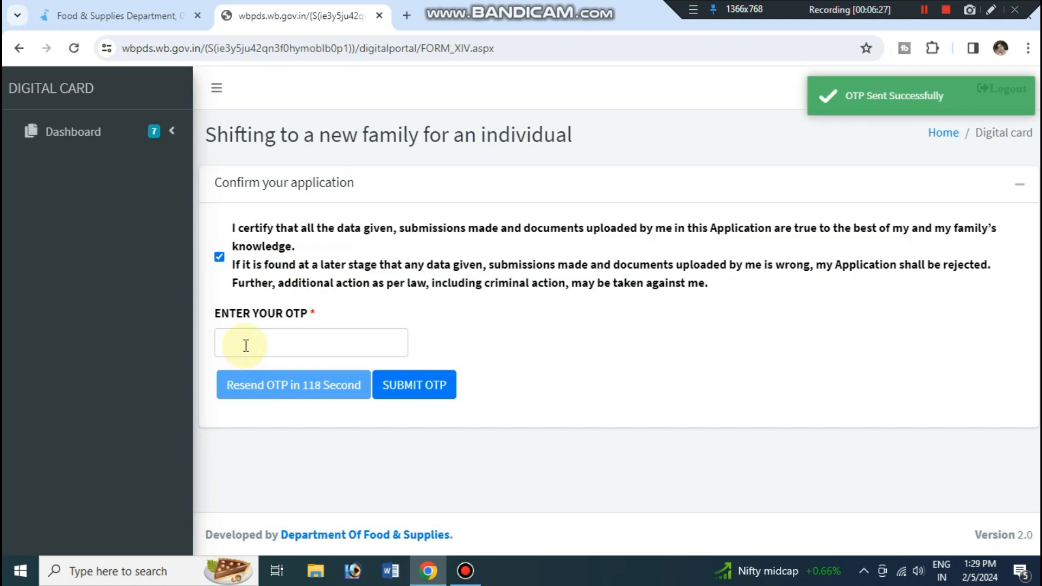
{"action": "left_click", "coordinate": [245, 345]}
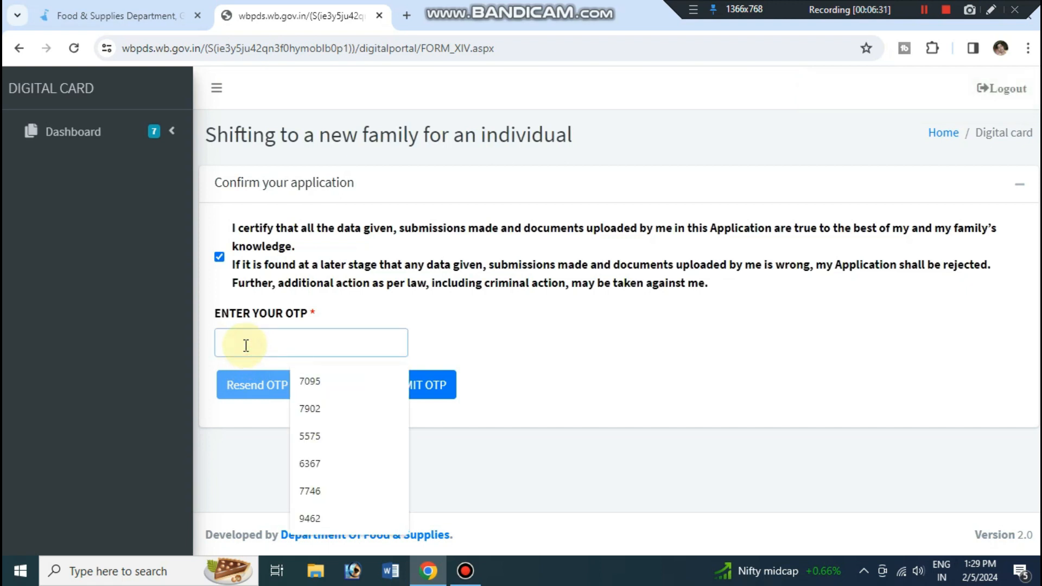
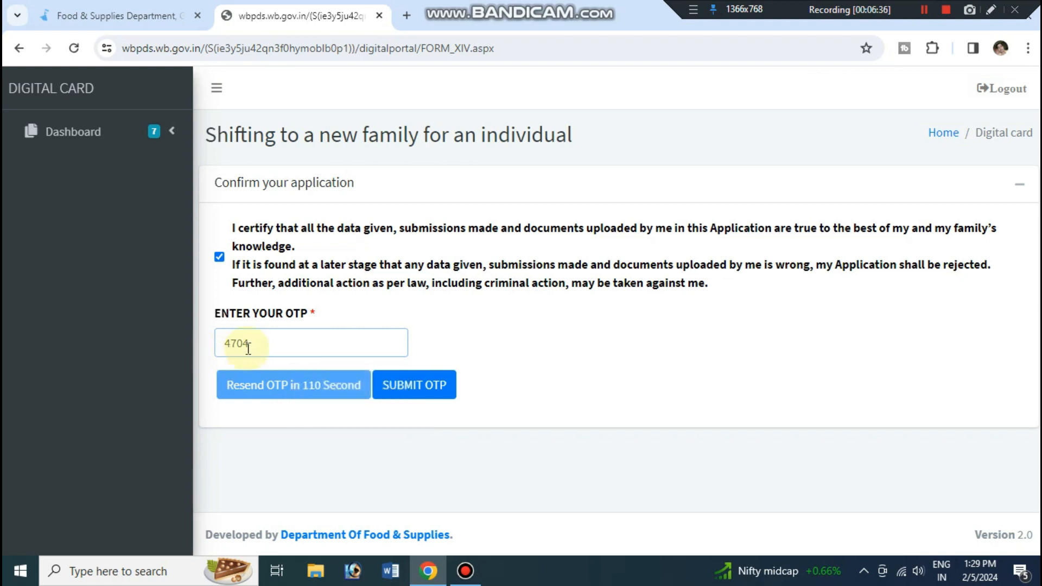
{"action": "left_click", "coordinate": [425, 391]}
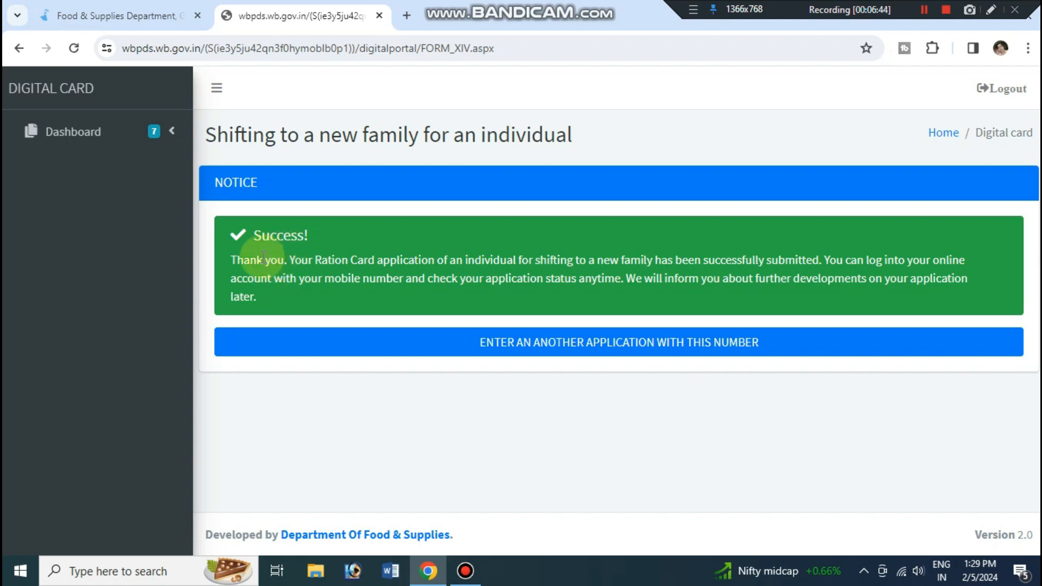
Select the success message text, then expand the Dashboard menu in the sidebar
{"action": "left_click_drag", "start_coordinate": [230, 259], "coordinate": [984, 280]}
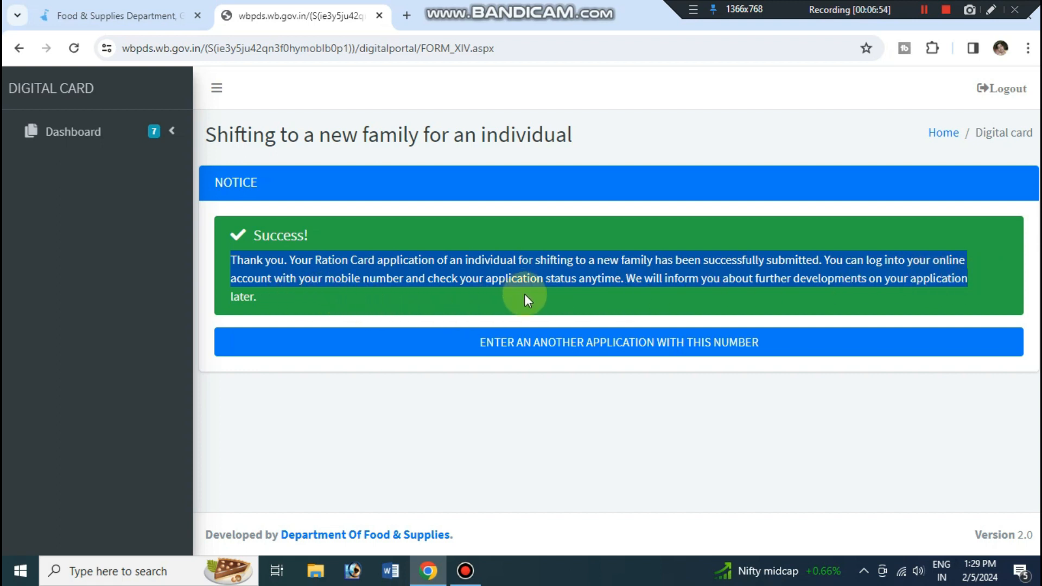
{"action": "left_click", "coordinate": [45, 138]}
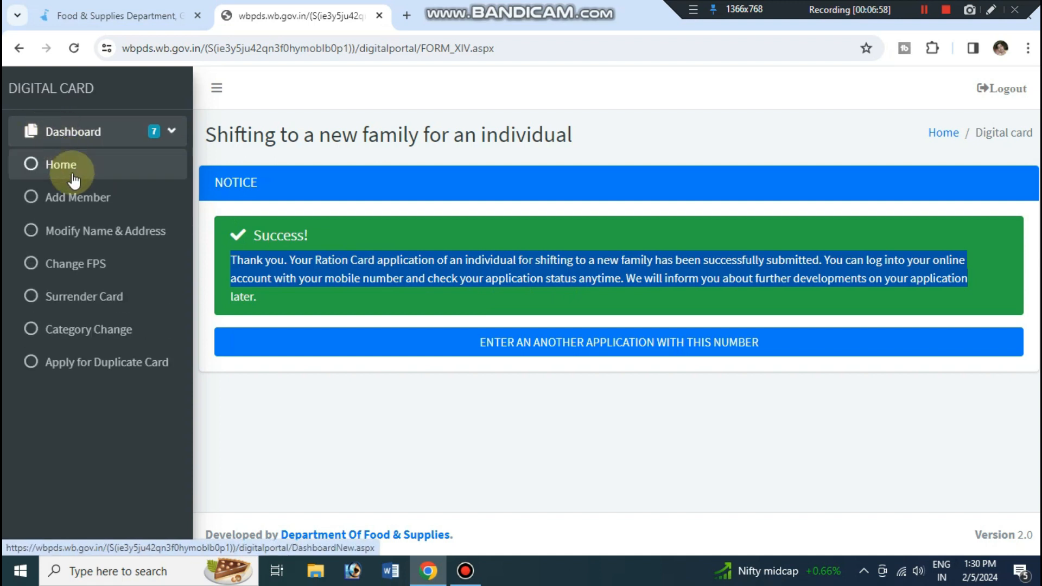